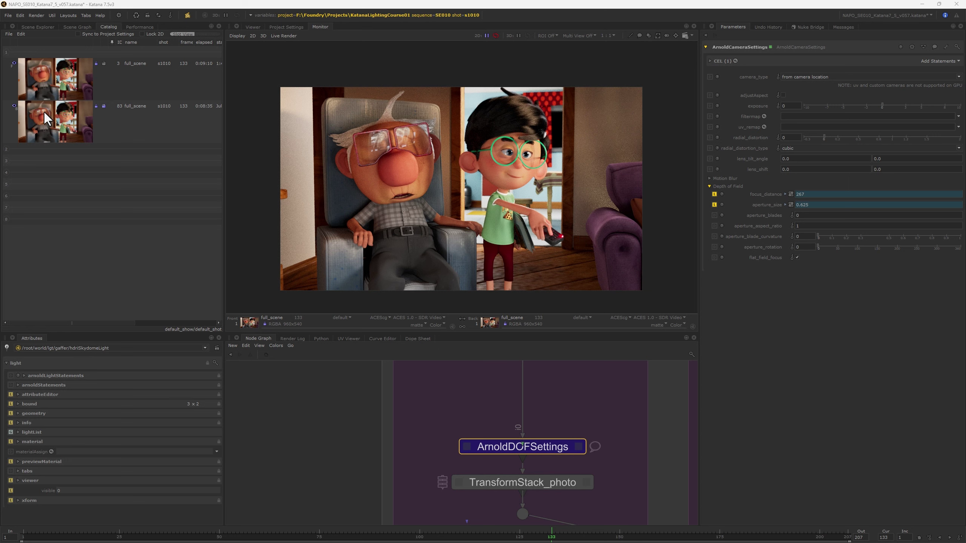
# Examine the full_scene render close up around the boy and compare it with the other catalog render.
pyautogui.scroll(1, 494, 198)
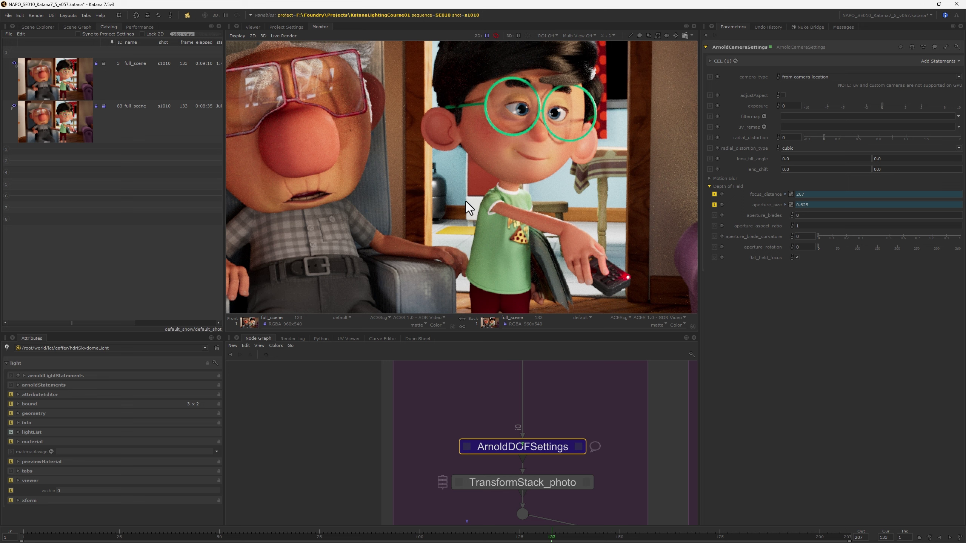
pyautogui.press('`')
pyautogui.press('f')
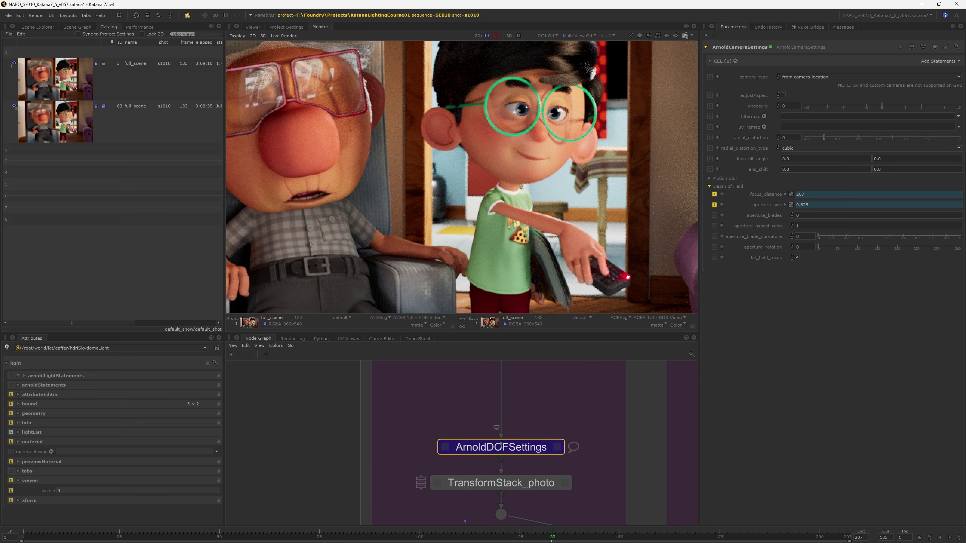
# Look inside the ArnoldDOFSettings group and expand the CEL statement of its ArnoldCameraSettings node.
pyautogui.moveTo(484, 425); pyautogui.dragTo(481, 401, button='middle')
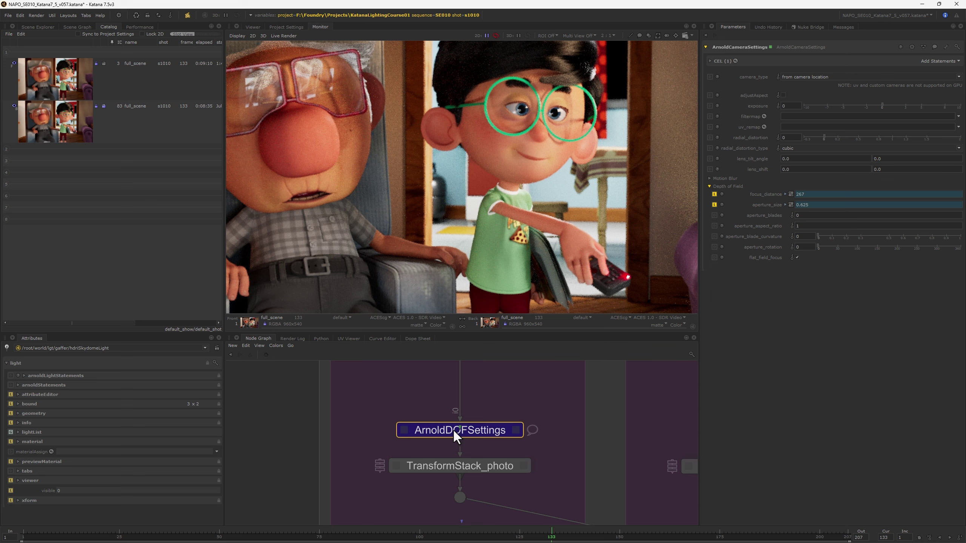
pyautogui.keyDown('ctrl'); pyautogui.middleClick(489, 429); pyautogui.keyUp('ctrl')
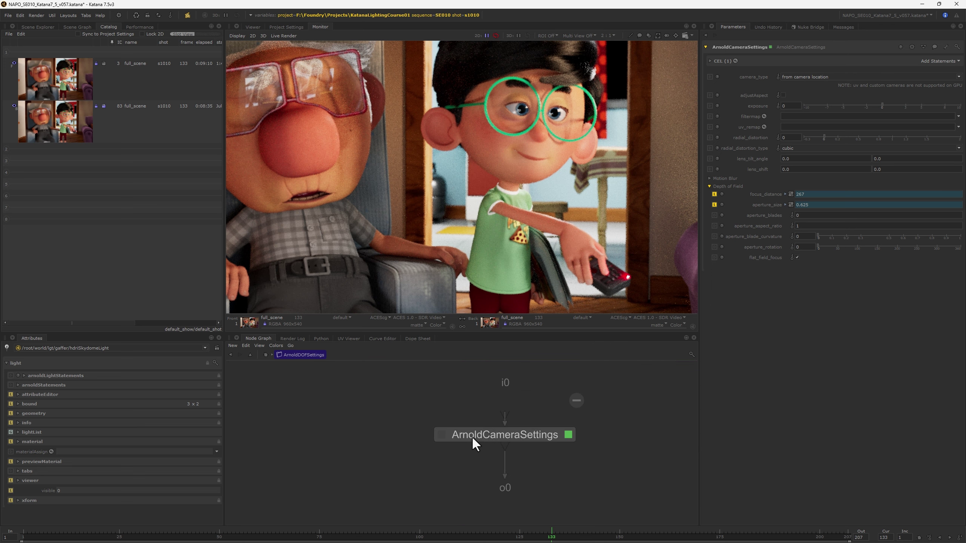
pyautogui.click(537, 436)
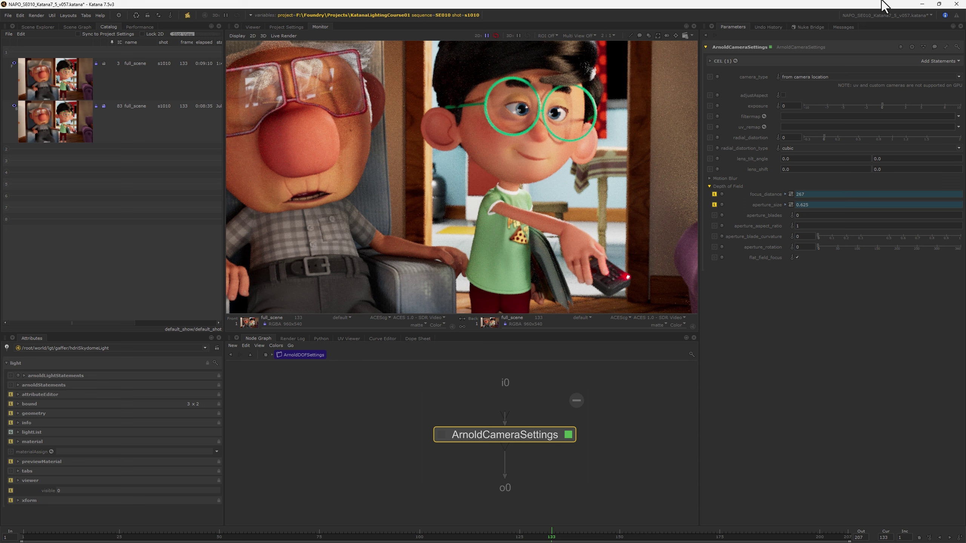
pyautogui.click(709, 60)
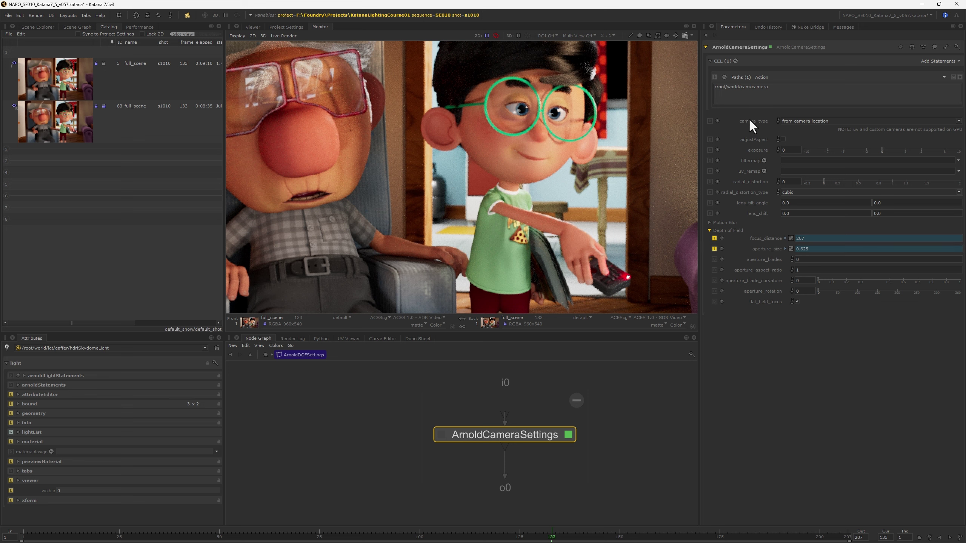
# Return to the parent node graph and show the ArnoldDOFSettings parameters with the CEL statement and aperture_size expression collapsed.
pyautogui.click(265, 355)
pyautogui.click(516, 429)
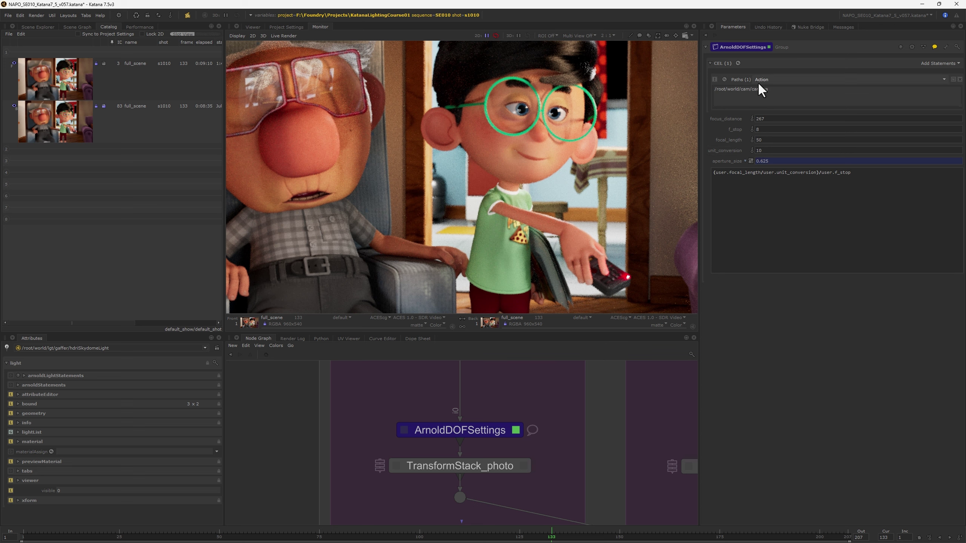
pyautogui.click(710, 62)
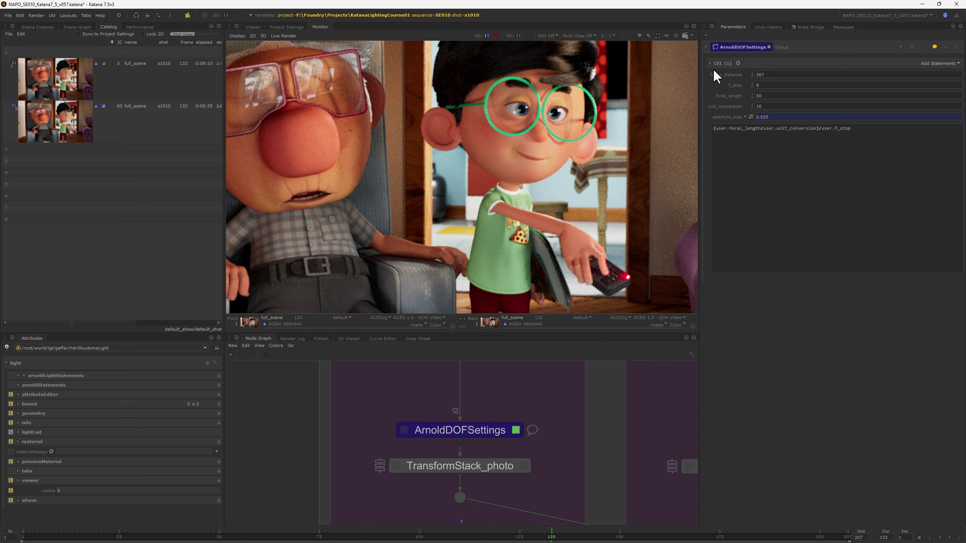
pyautogui.click(744, 116)
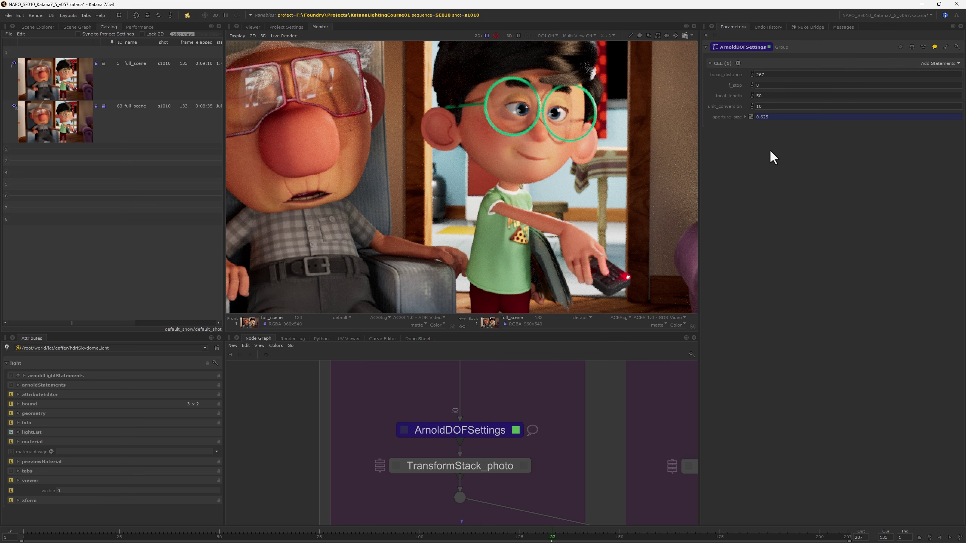
# Examine the group's focus_distance, focal_length and unit_conversion parameters against the whole render.
pyautogui.doubleClick(772, 74)
pyautogui.doubleClick(776, 95)
pyautogui.doubleClick(759, 106)
pyautogui.scroll(-1, 463, 212)
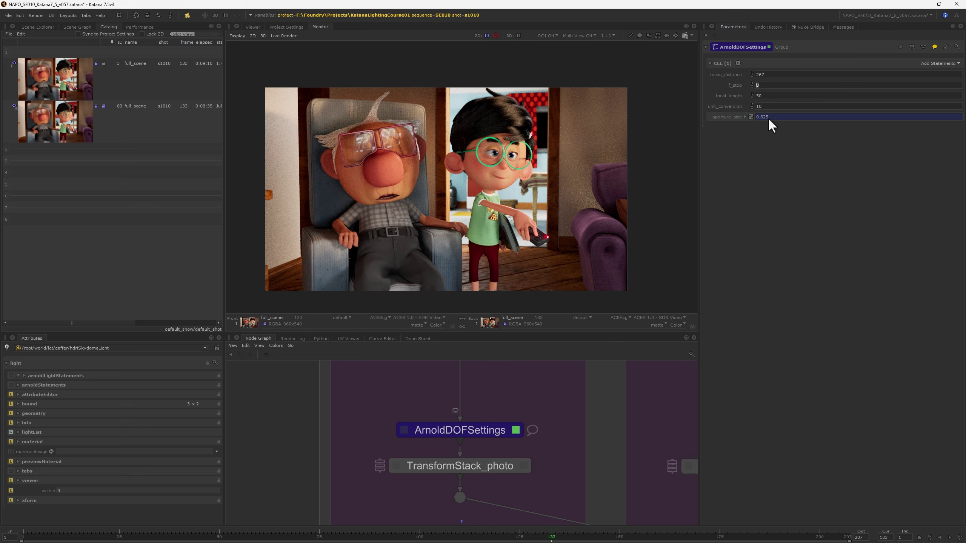
# Expand the aperture_size expression, examine its focal_length, unit_conversion and f_stop terms, and collapse it again.
pyautogui.click(745, 117)
pyautogui.doubleClick(757, 96)
pyautogui.moveTo(760, 129); pyautogui.dragTo(712, 129)
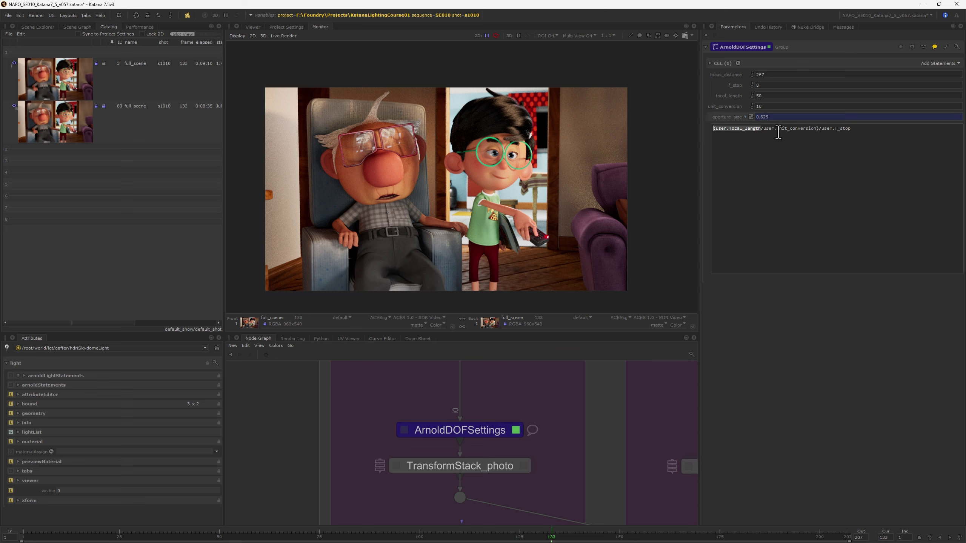
pyautogui.moveTo(817, 128)
pyautogui.mouseDown()
pyautogui.moveTo(851, 128)
pyautogui.moveTo(822, 129)
pyautogui.mouseUp()
pyautogui.doubleClick(714, 128)
pyautogui.click(745, 117)
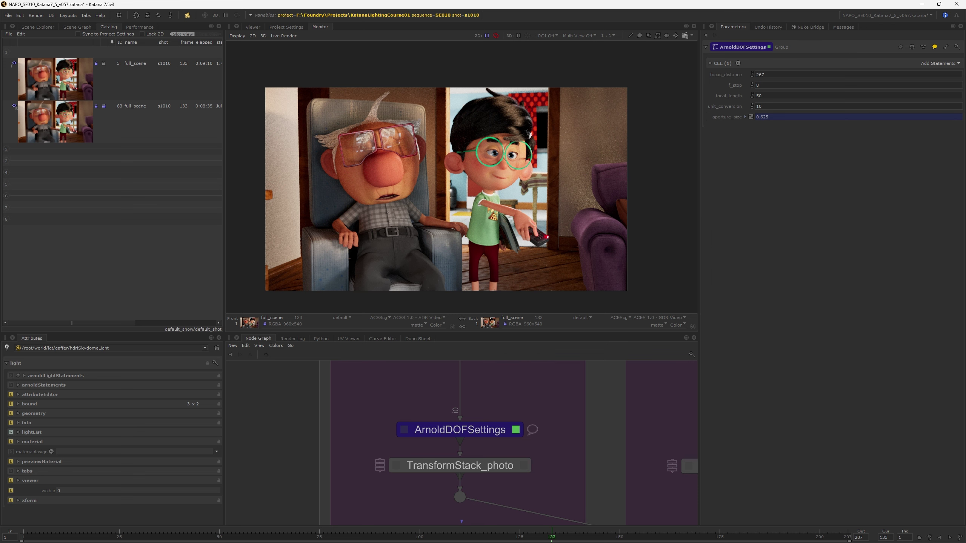
pyautogui.moveTo(549, 400); pyautogui.dragTo(522, 401, button='middle')
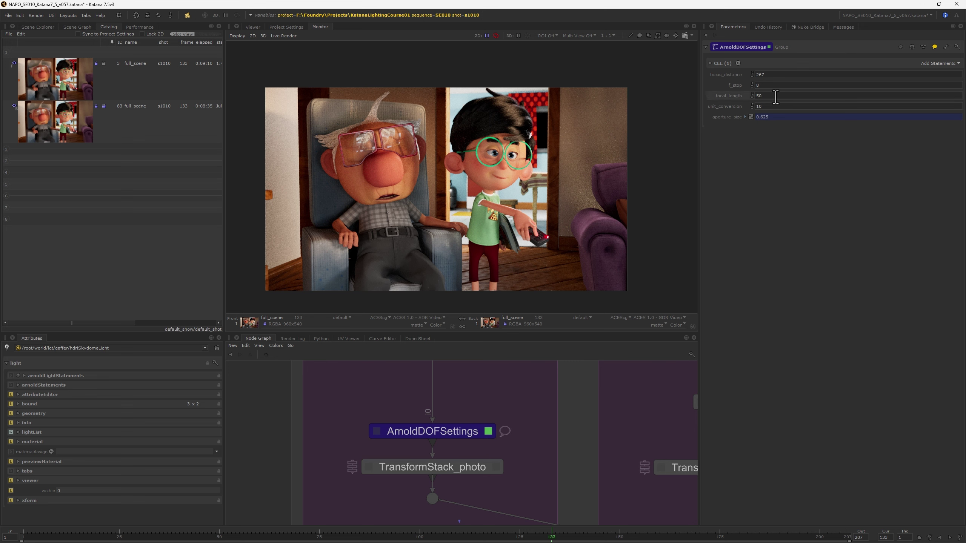
pyautogui.scroll(-5, 414, 414)
pyautogui.scroll(4, 422, 413)
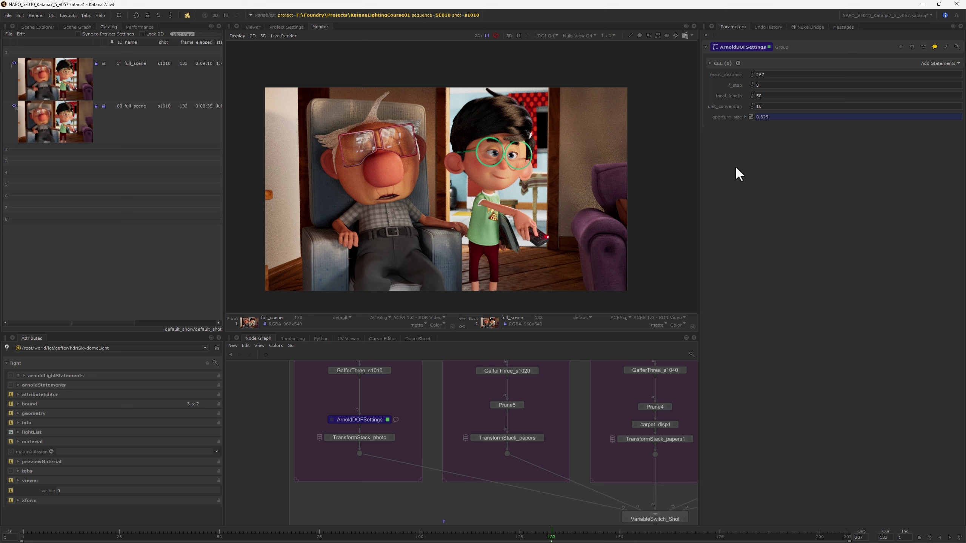
# Display the render's Z output, turn on the pixel value read-out and sample the depth near the boy's face.
pyautogui.doubleClick(766, 75)
pyautogui.click(341, 318)
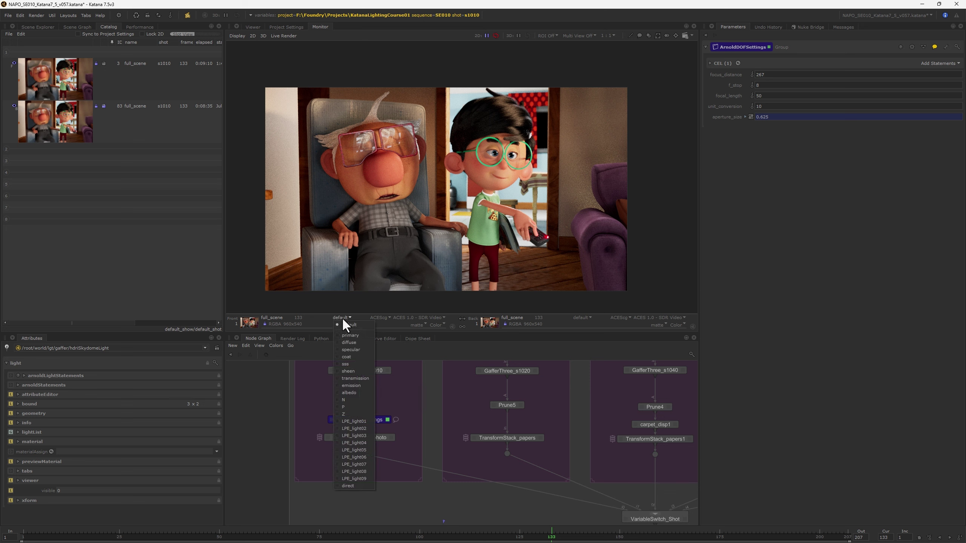
pyautogui.click(344, 414)
pyautogui.click(630, 35)
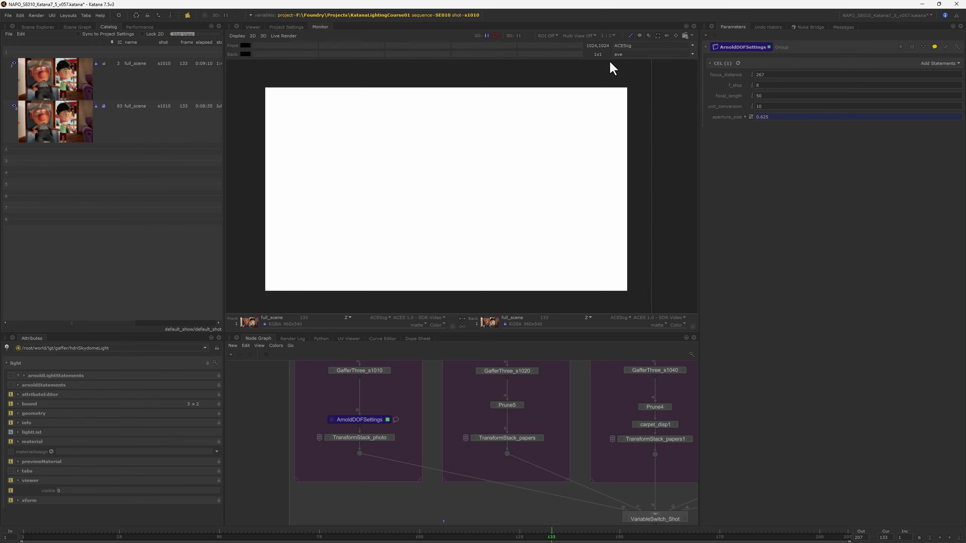
pyautogui.moveTo(539, 168); pyautogui.dragTo(504, 173)
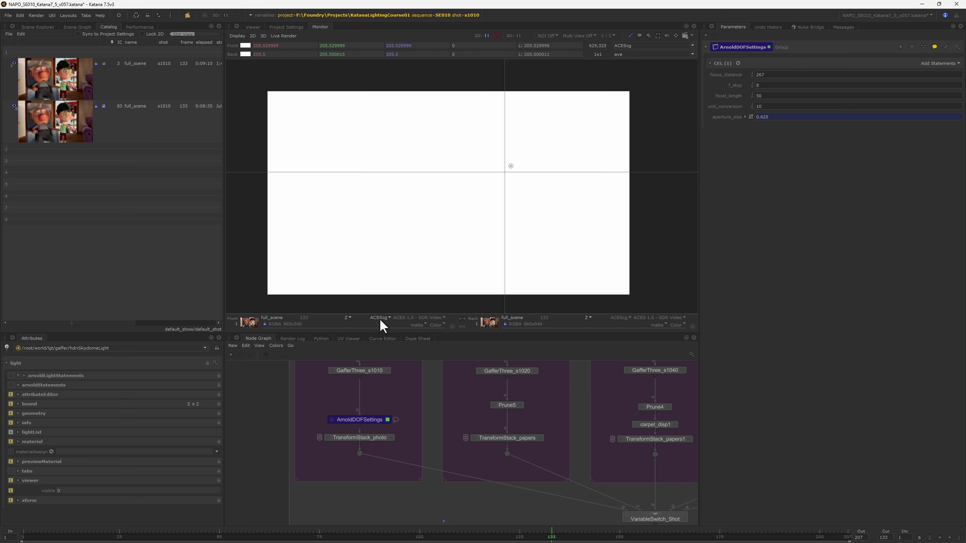
# Switch the render back to the default output and place the pixel probe on the boy's eye.
pyautogui.click(348, 317)
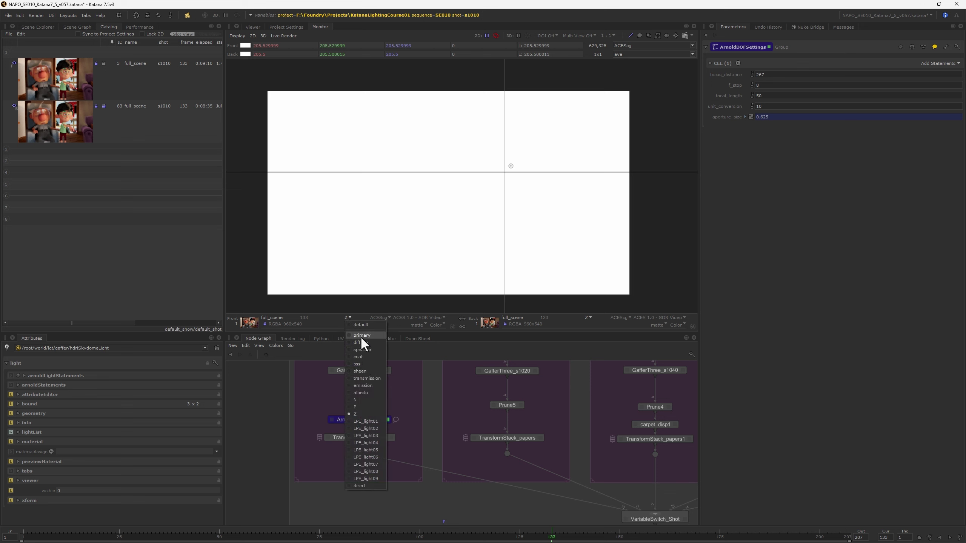
pyautogui.click(362, 324)
pyautogui.moveTo(504, 173); pyautogui.dragTo(498, 157)
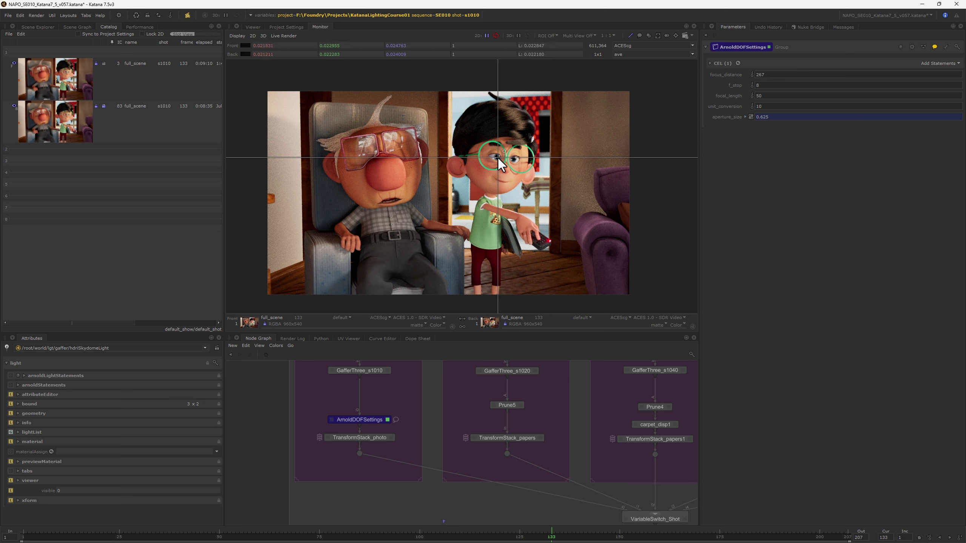
# Display the Z output again and sample the depth at the boy's eye to compare with focus_distance.
pyautogui.click(341, 317)
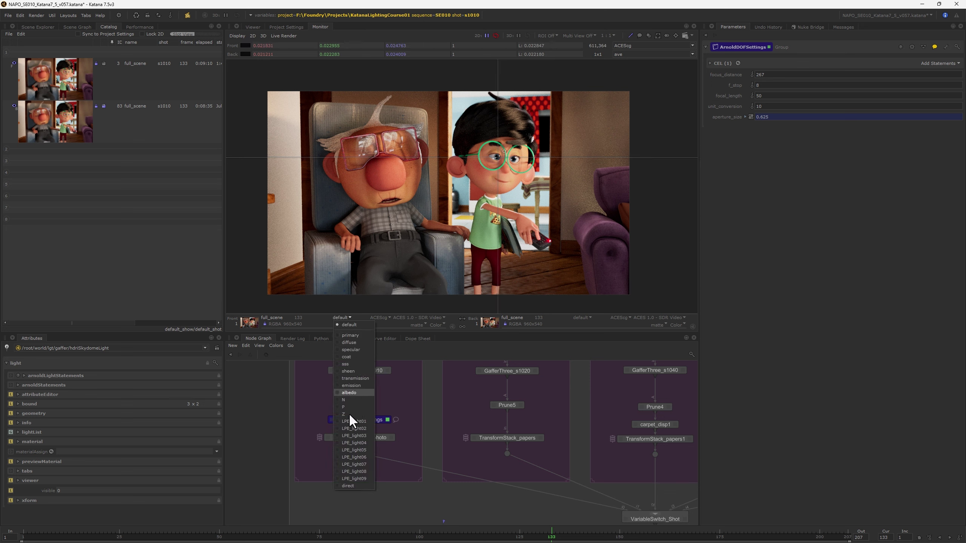
pyautogui.click(345, 415)
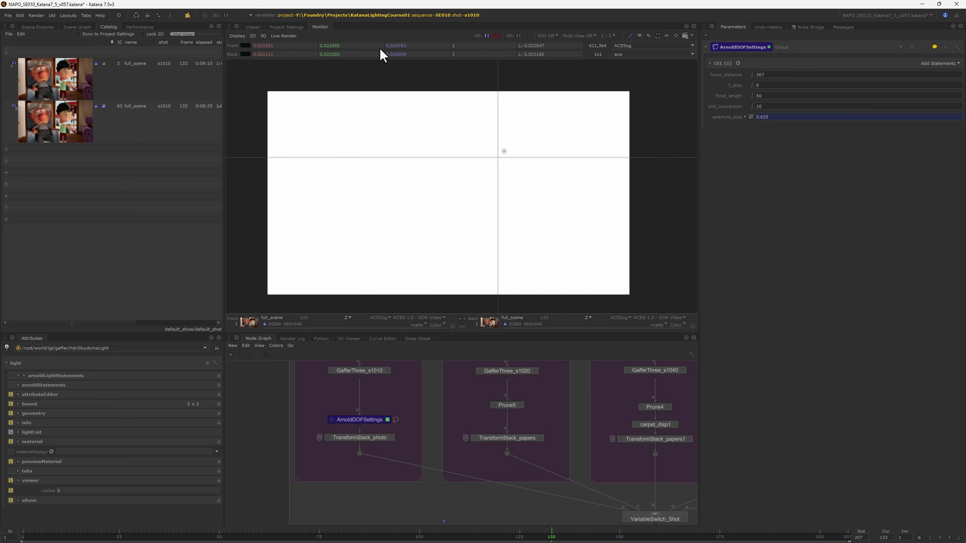
pyautogui.moveTo(497, 159); pyautogui.dragTo(497, 157)
pyautogui.click(498, 157)
pyautogui.click(764, 74)
# Return the render to the default output and examine the depth-of-field blur on the characters and the background behind them.
pyautogui.click(347, 318)
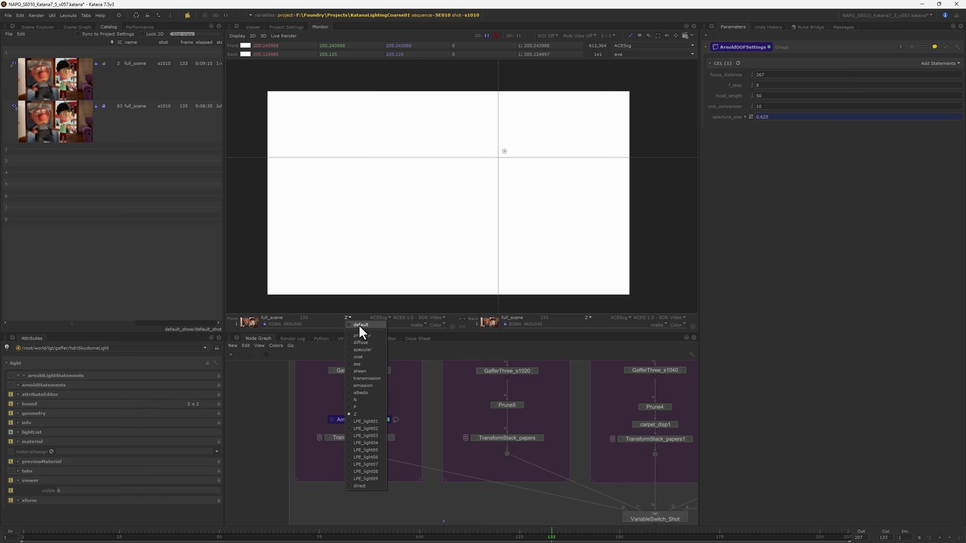
pyautogui.click(358, 324)
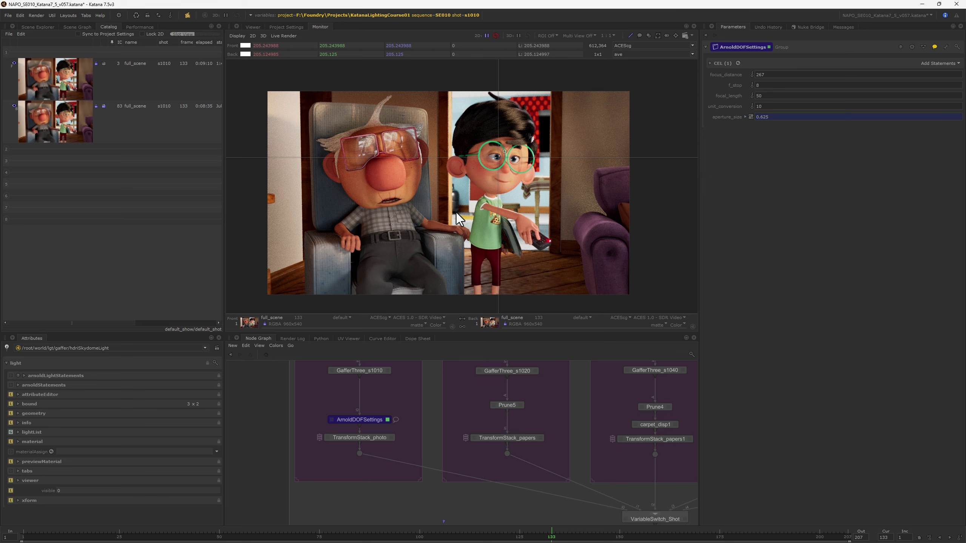
pyautogui.scroll(2, 462, 190)
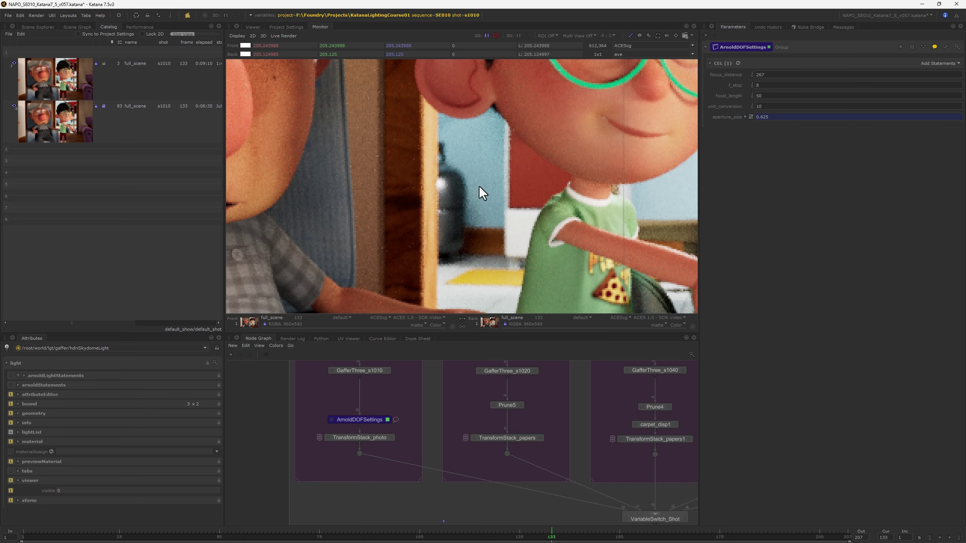
pyautogui.scroll(-2, 479, 186)
pyautogui.scroll(1, 471, 193)
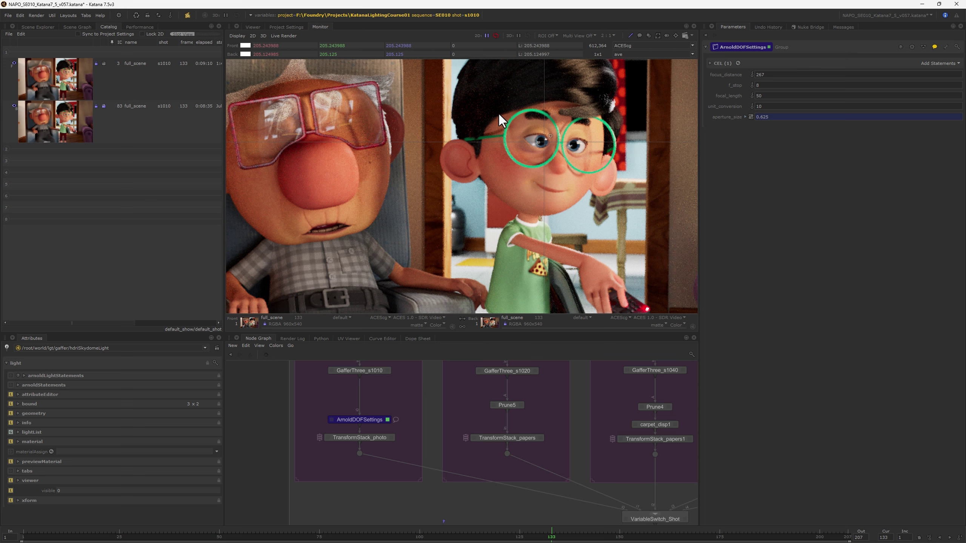
pyautogui.click(770, 74)
pyautogui.scroll(-2, 508, 177)
pyautogui.scroll(1, 541, 182)
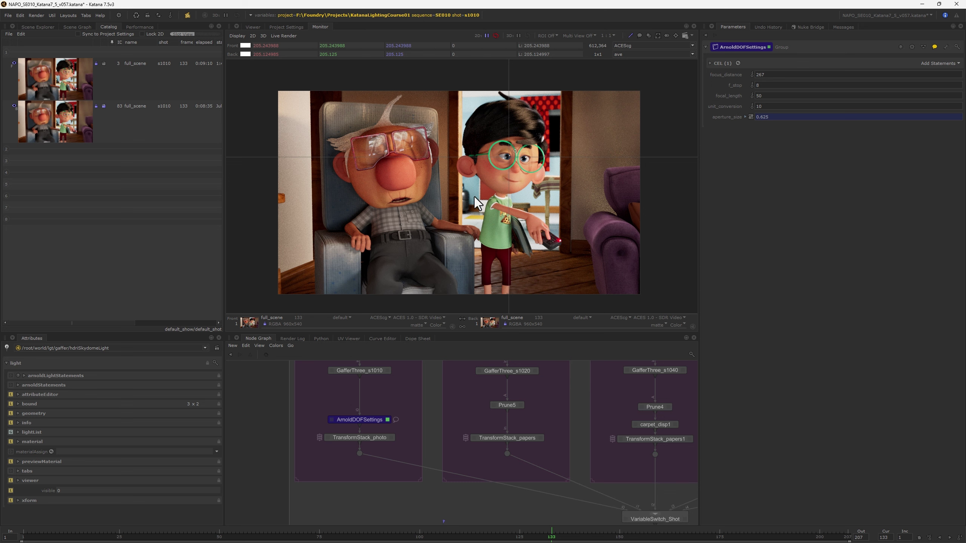
pyautogui.scroll(2, 469, 202)
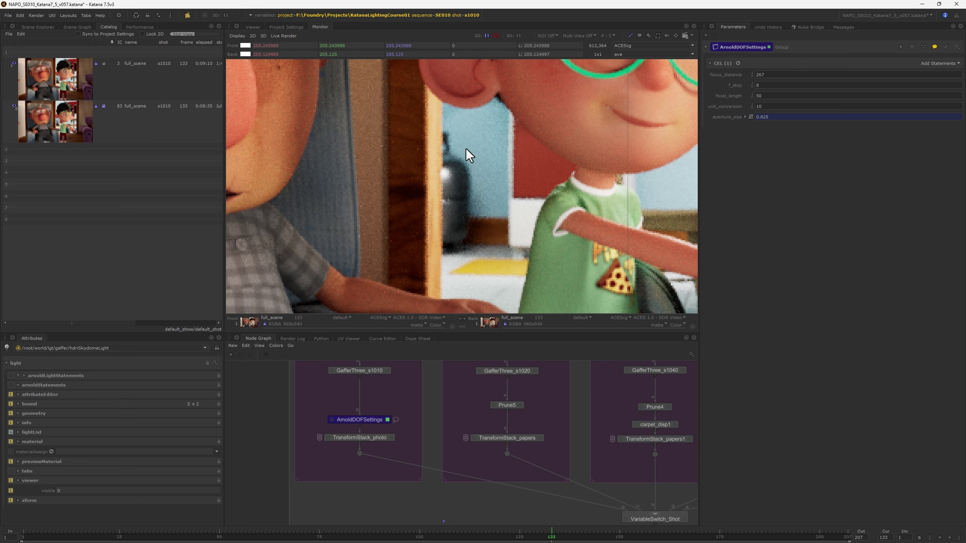
pyautogui.scroll(-1, 484, 250)
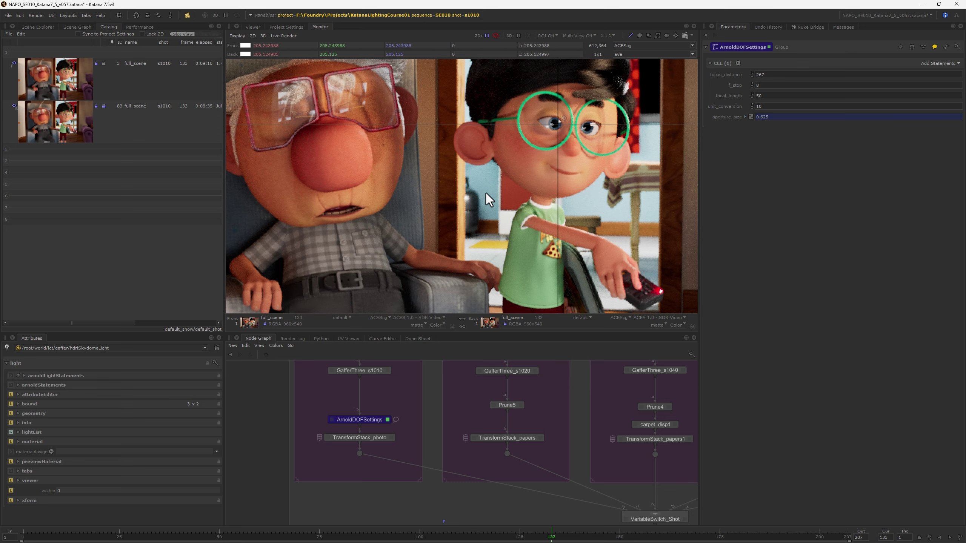
pyautogui.scroll(-1, 501, 185)
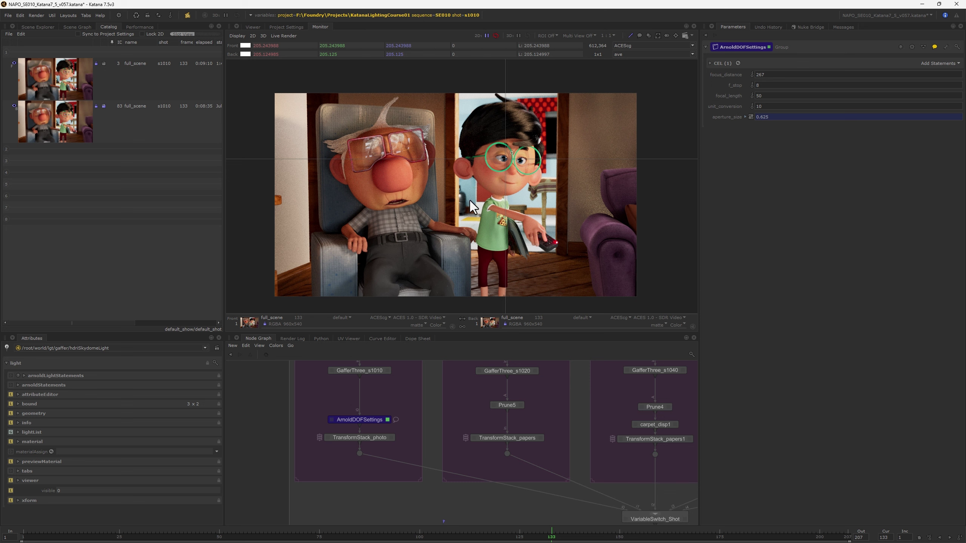
pyautogui.scroll(1, 469, 201)
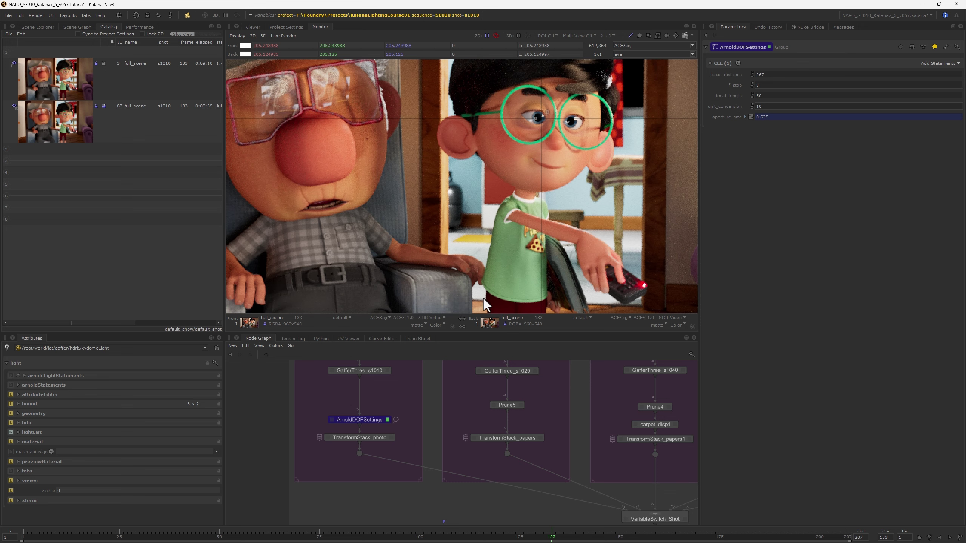